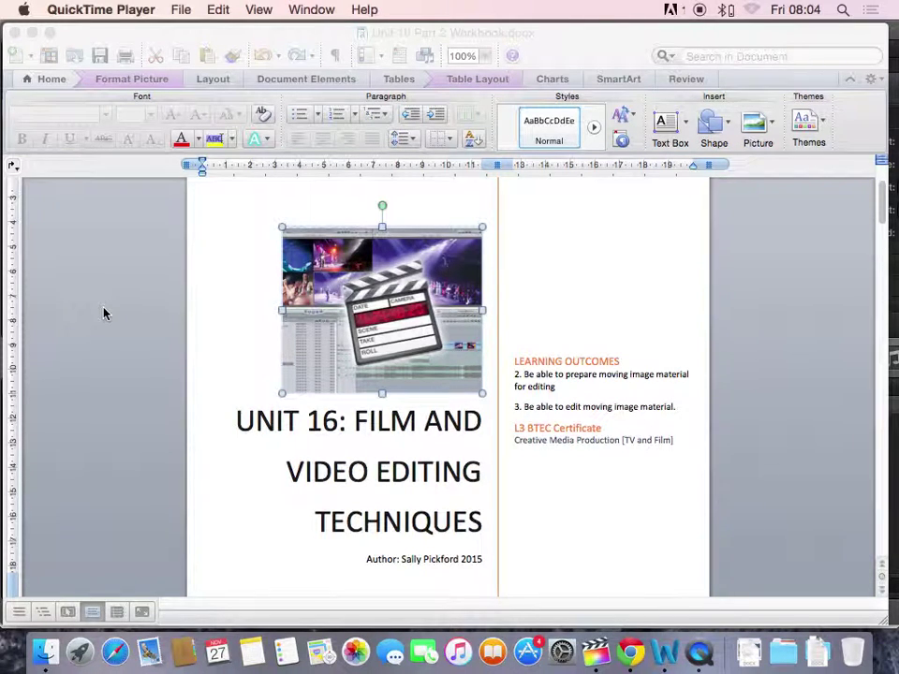
# Bring the Unit 16 Part 2 Workbook forward and scroll to Task 4 on page 3.
pyautogui.click(880, 208)
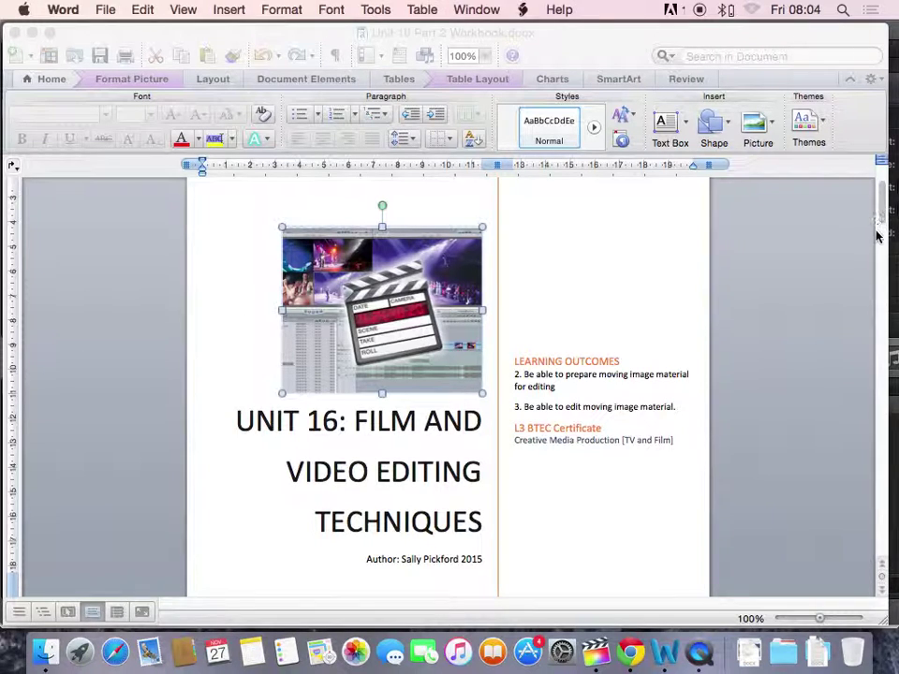
pyautogui.moveTo(880, 208); pyautogui.dragTo(870, 437)
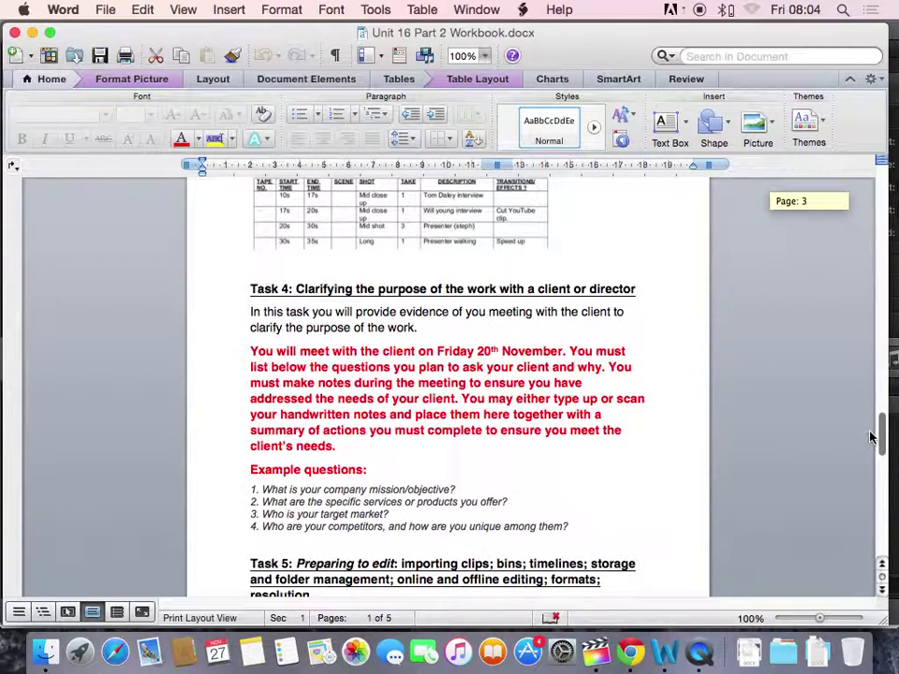
pyautogui.moveTo(871, 437); pyautogui.dragTo(868, 471)
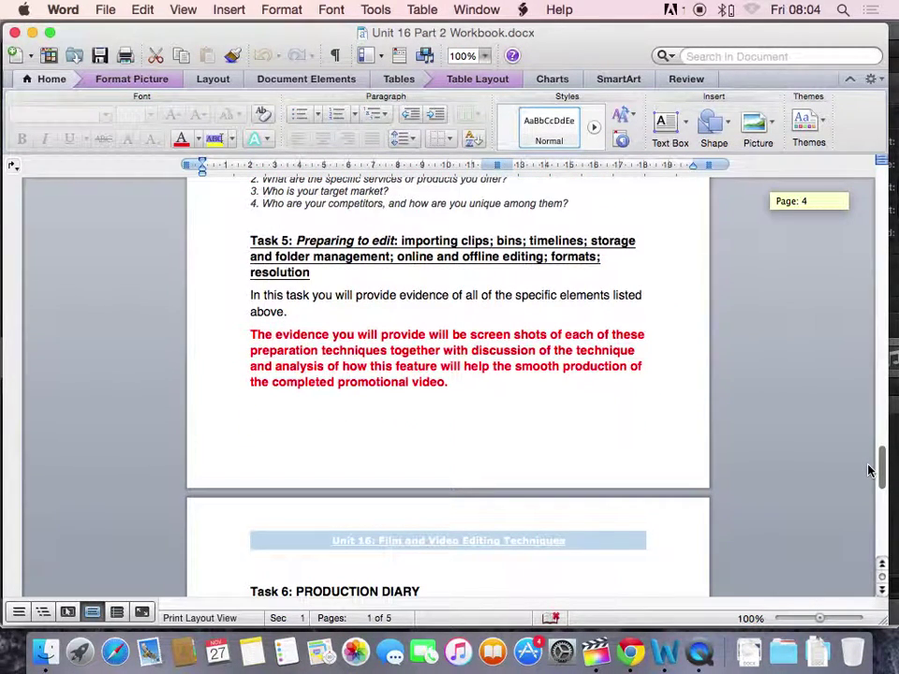
# Scroll to page 4, cancel a screen capture, select the Task 5 heading, then switch to Final Cut Pro.
pyautogui.moveTo(868, 471); pyautogui.dragTo(868, 472)
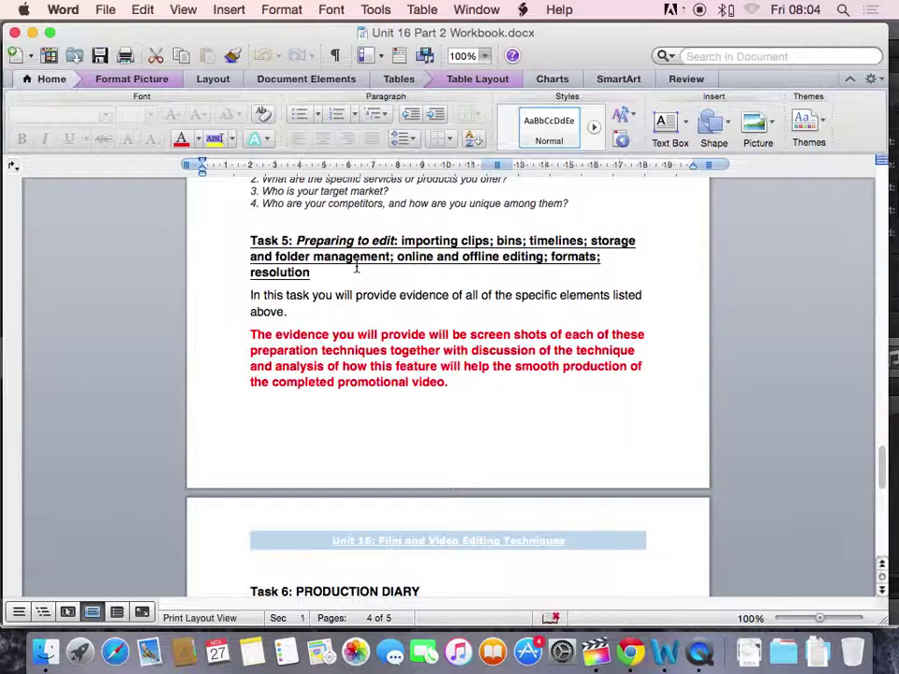
pyautogui.press('super+shift+4')
pyautogui.press('Escape')
pyautogui.moveTo(314, 273); pyautogui.dragTo(250, 223)
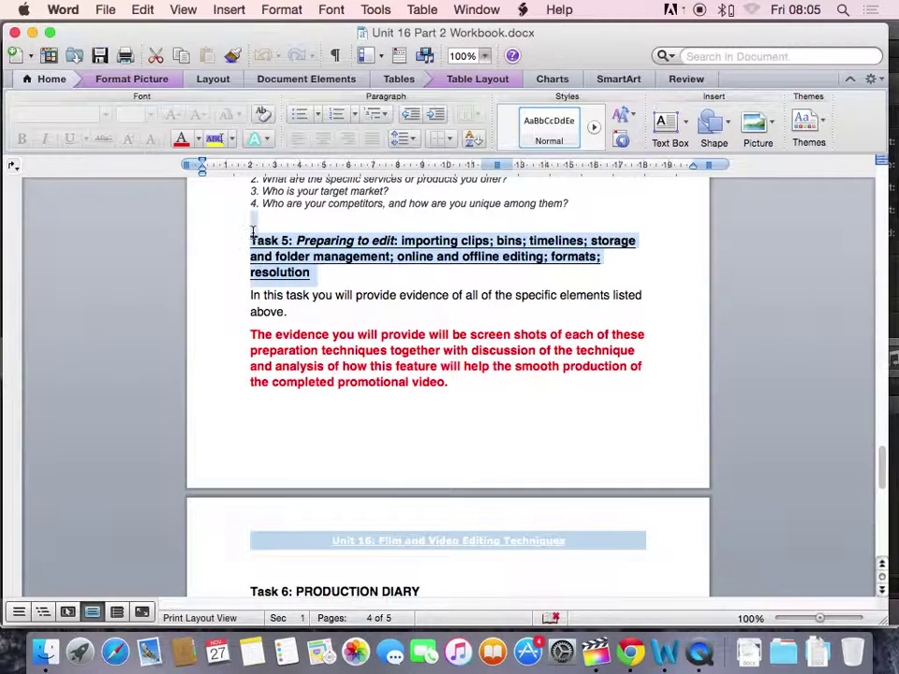
pyautogui.click(599, 655)
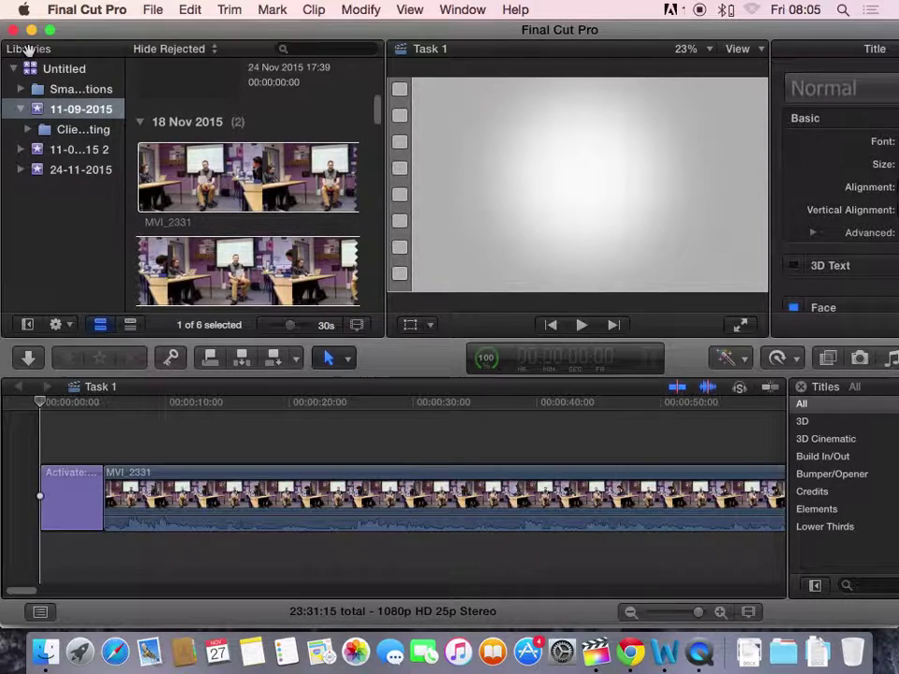
# Preview clip MVI_2331 from the Untitled library.
pyautogui.click(31, 73)
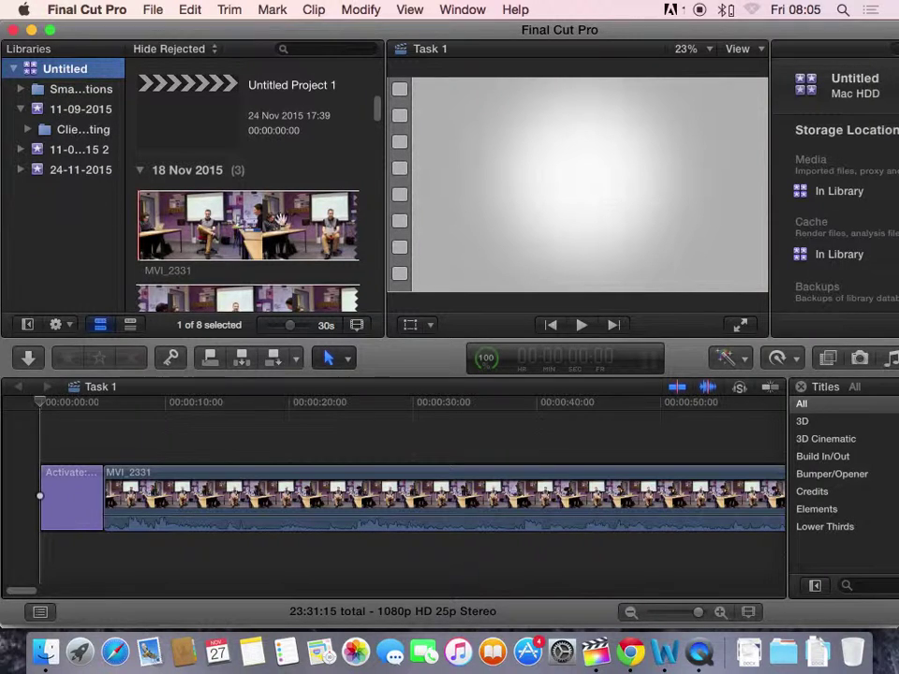
pyautogui.click(253, 194)
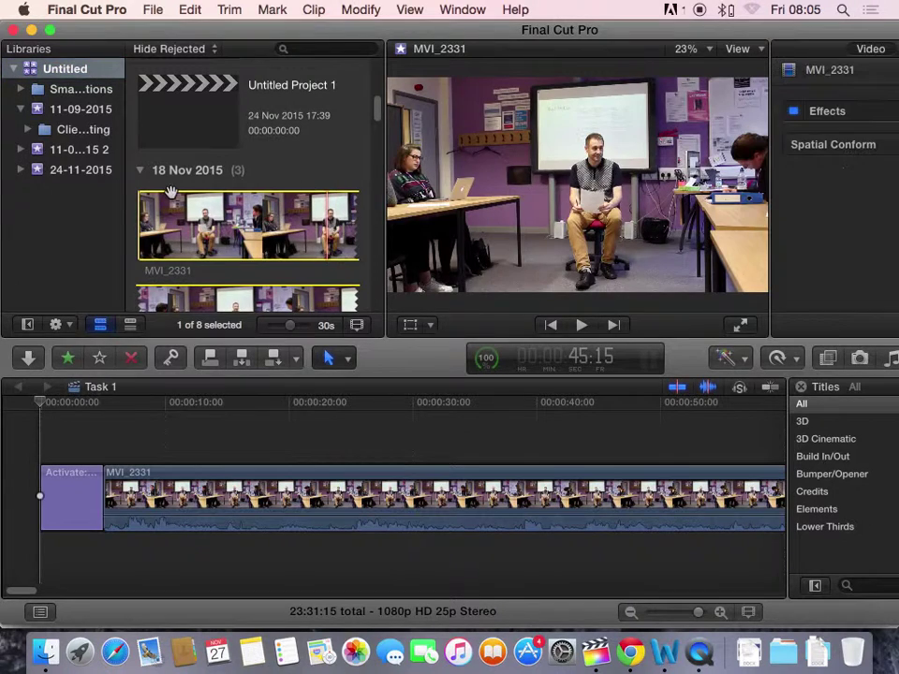
pyautogui.click(173, 198)
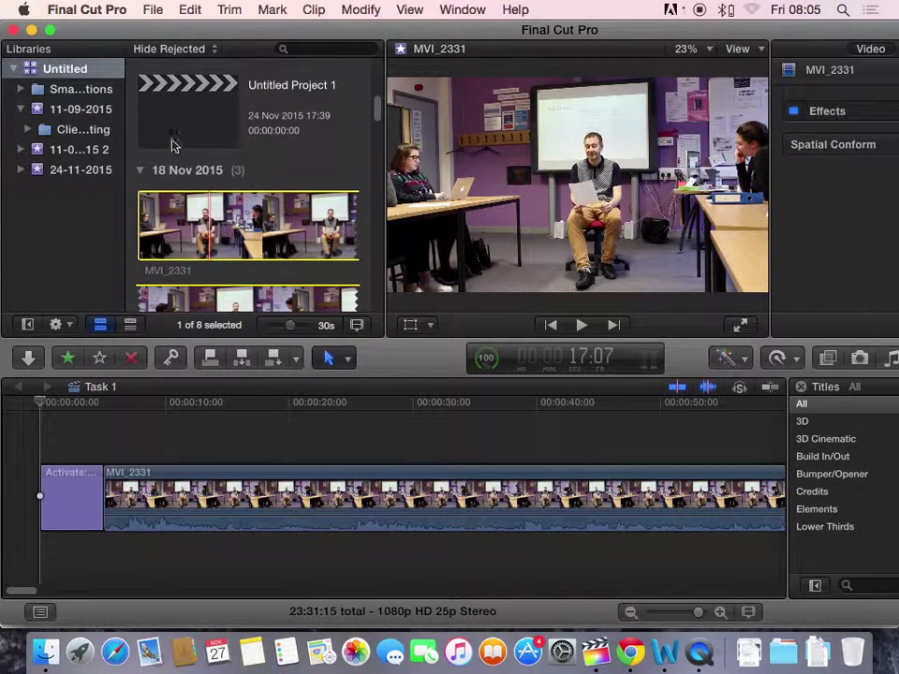
# Scrub the Task 1 timeline to about 9 seconds and shift the window to reveal title settings.
pyautogui.click(40, 401)
pyautogui.moveTo(61, 404)
pyautogui.mouseDown()
pyautogui.moveTo(162, 406)
pyautogui.moveTo(69, 403)
pyautogui.mouseUp()
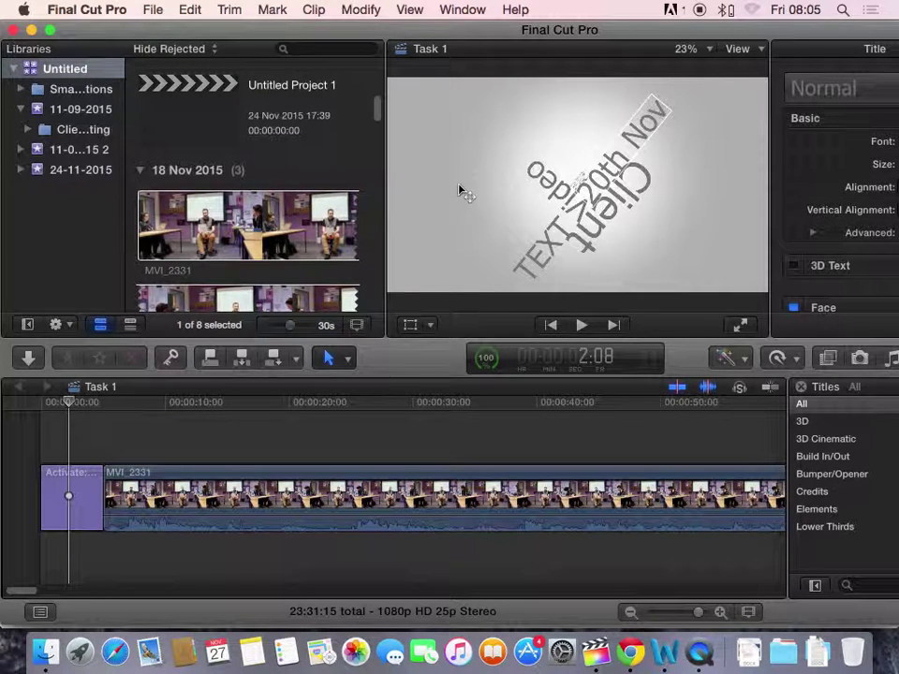
pyautogui.moveTo(555, 28); pyautogui.dragTo(296, 13)
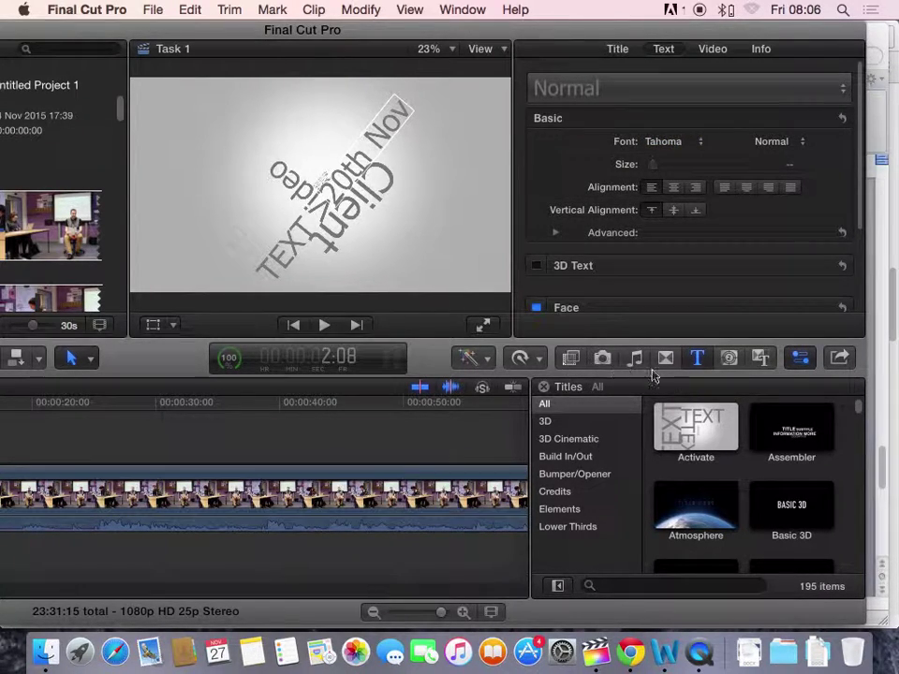
# Browse the Effects, Photos, Music and Transitions collections, then return to Titles.
pyautogui.click(570, 359)
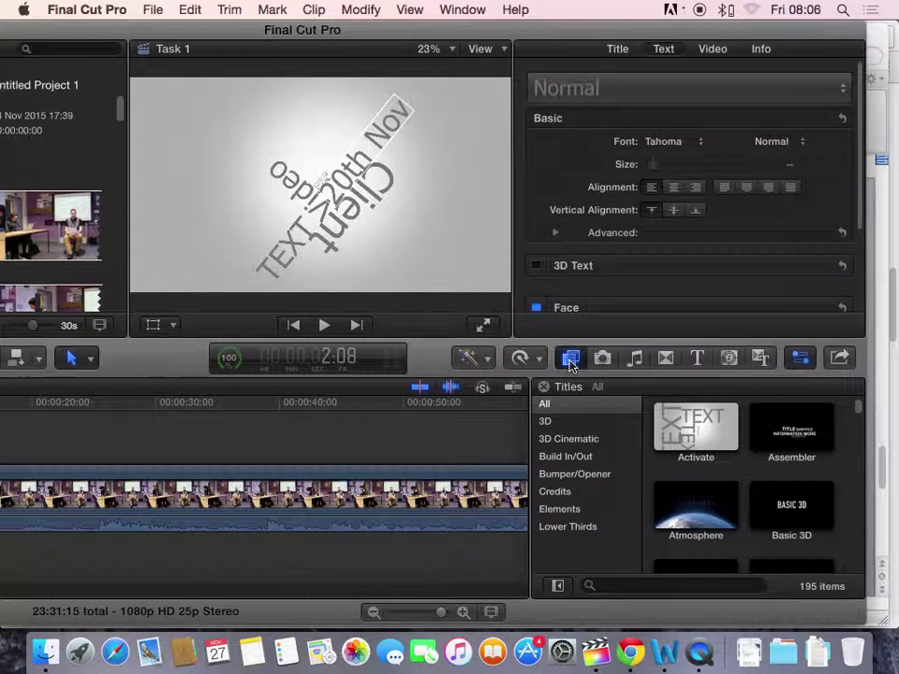
pyautogui.click(608, 360)
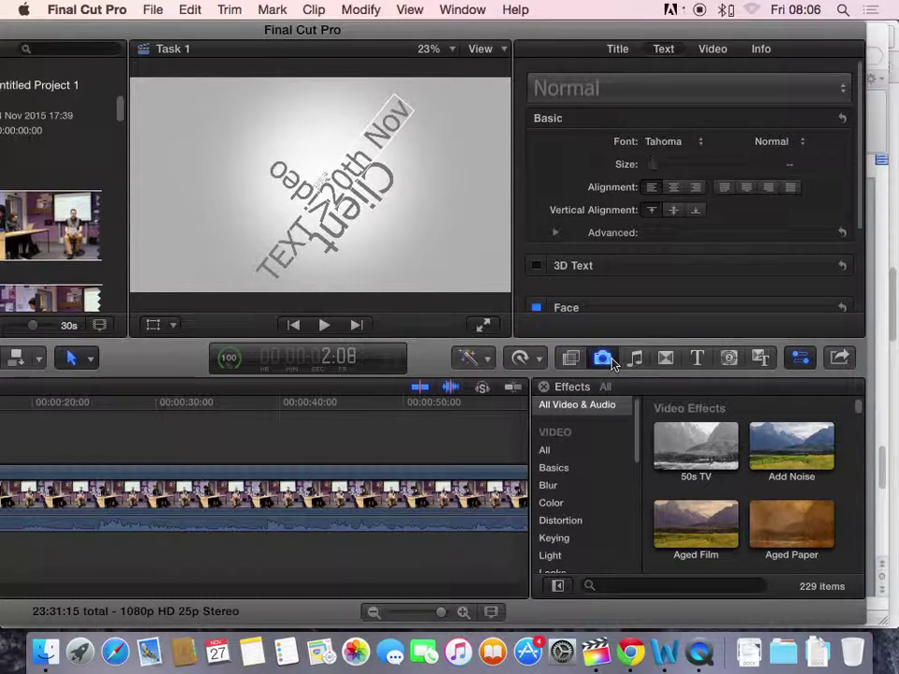
pyautogui.click(635, 360)
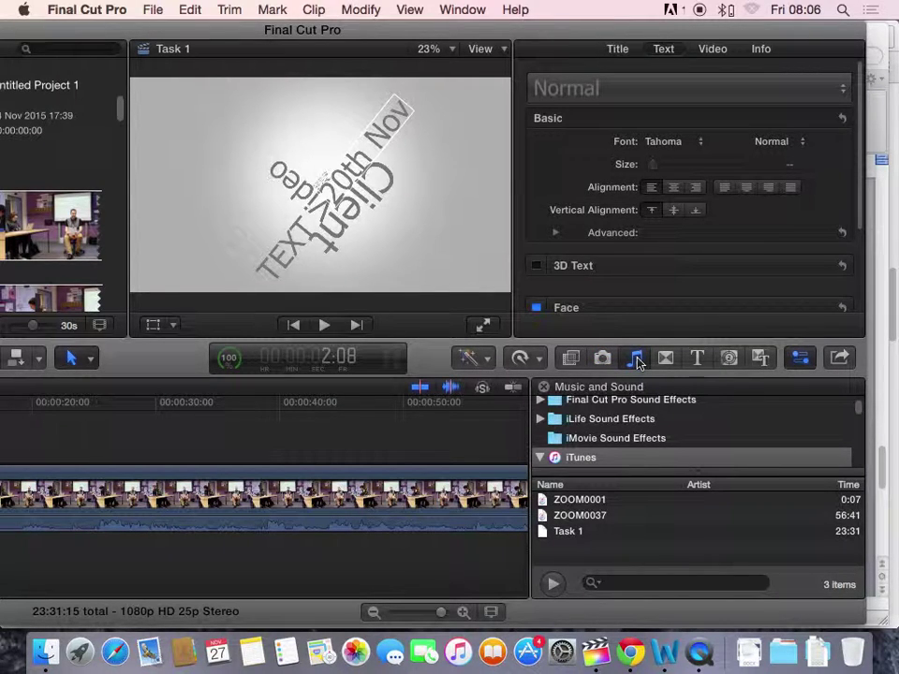
pyautogui.click(666, 358)
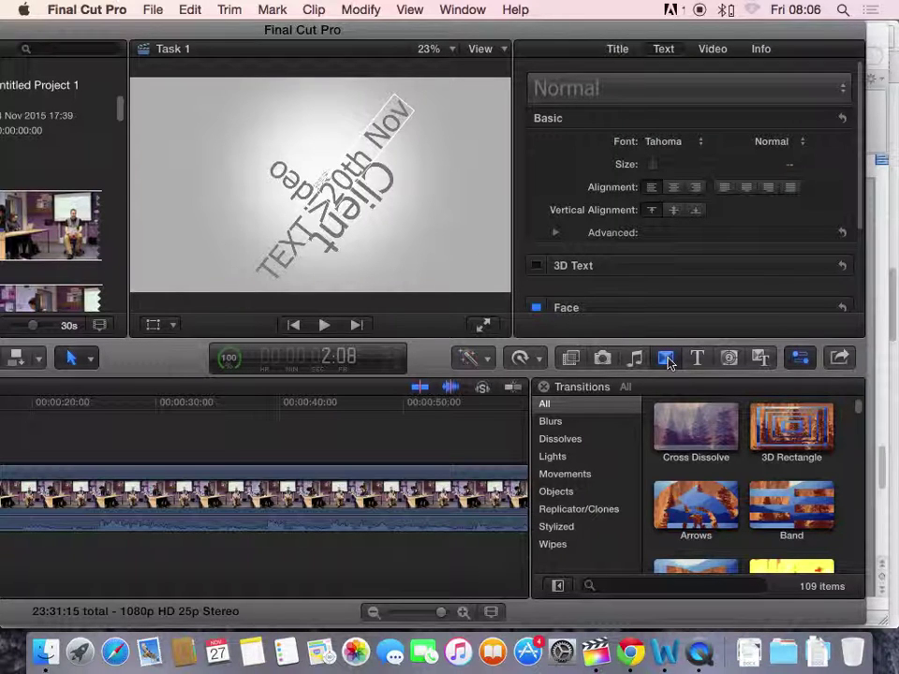
pyautogui.click(698, 359)
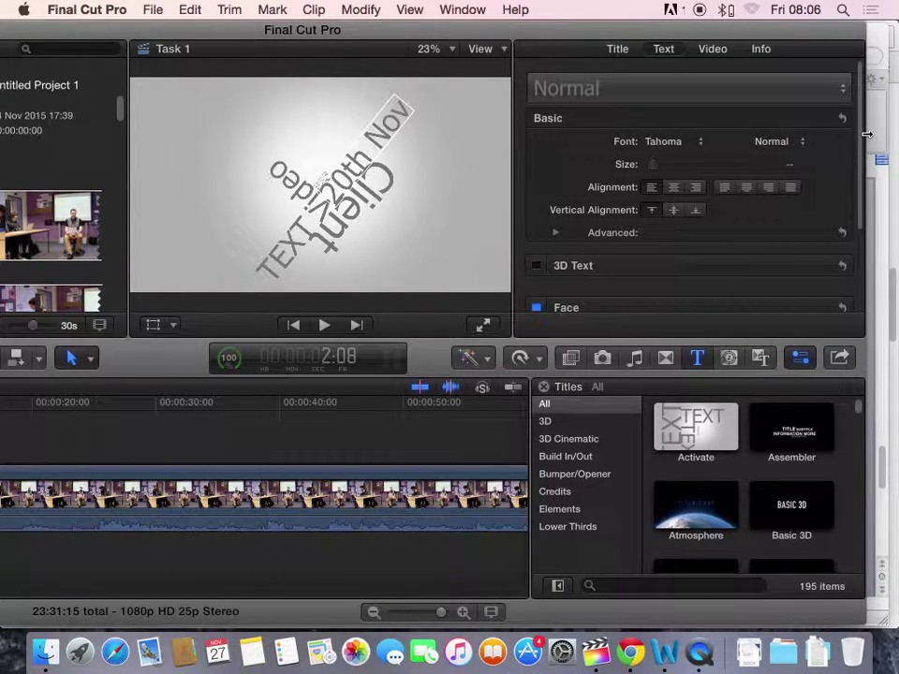
# Scroll the inspector and shift the window back so the libraries show.
pyautogui.scroll(-5, 861, 141)
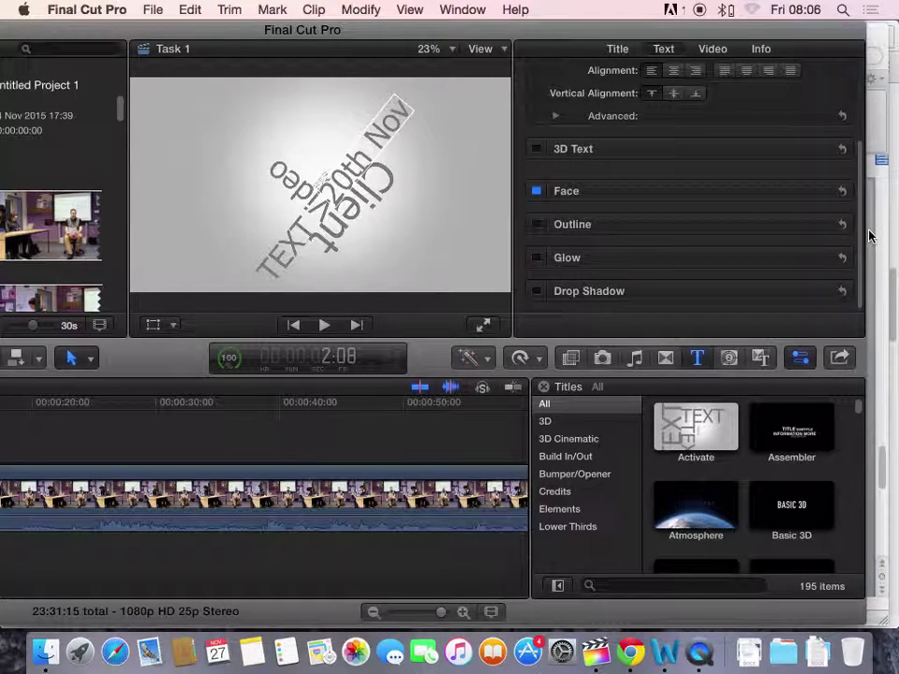
pyautogui.scroll(5, 862, 112)
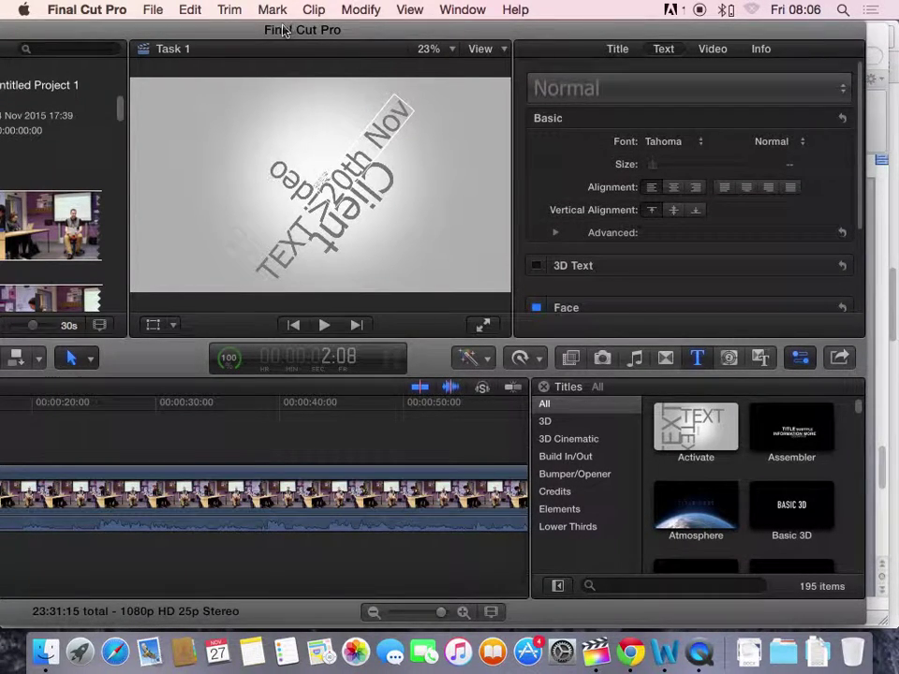
pyautogui.moveTo(297, 28); pyautogui.dragTo(551, 13)
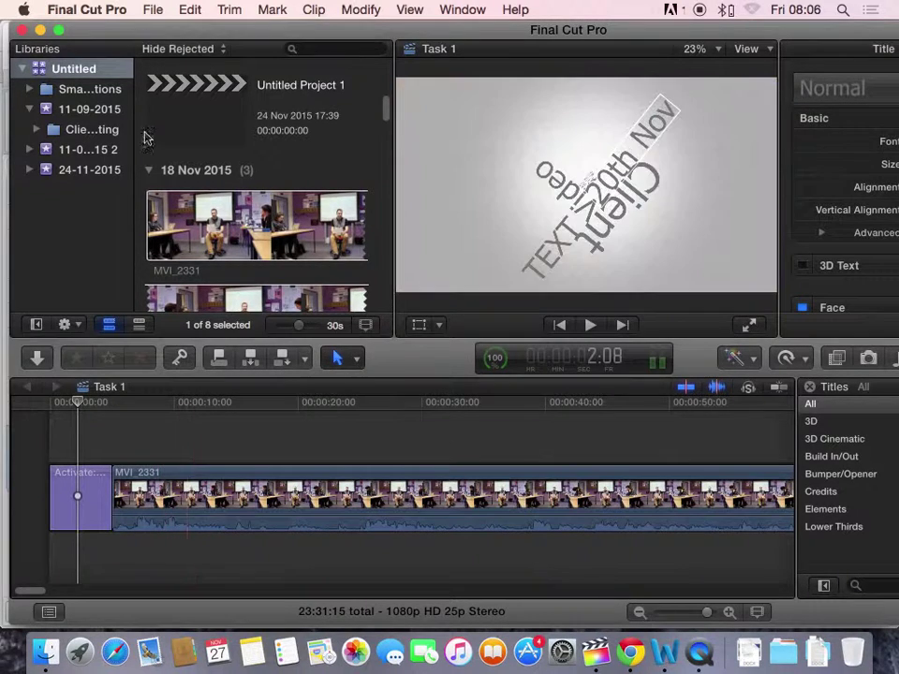
# Start a new event via File > New > Event, cancel it, and reopen File > New.
pyautogui.click(155, 13)
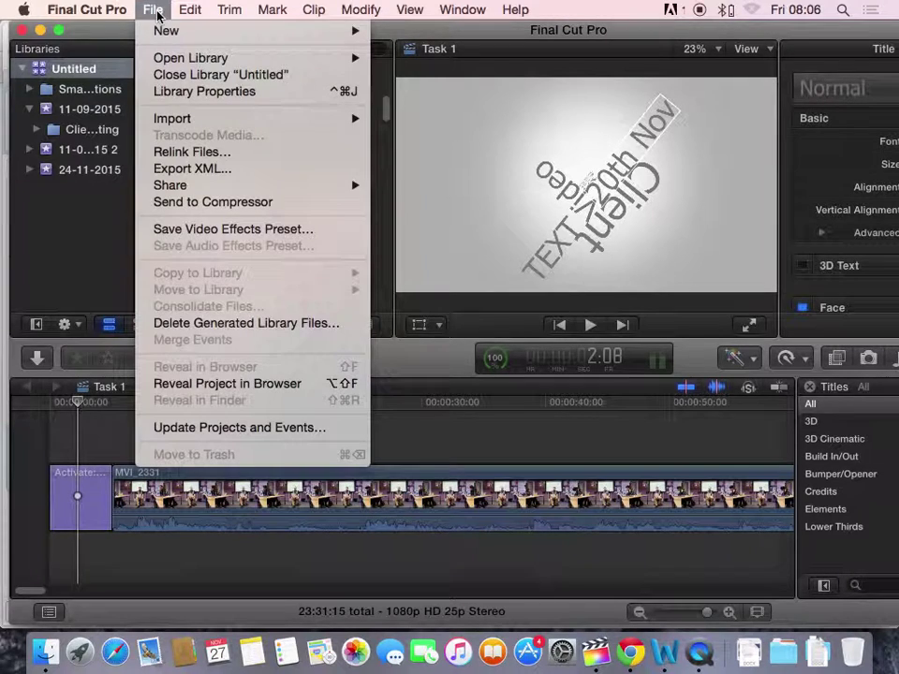
pyautogui.moveTo(159, 33)
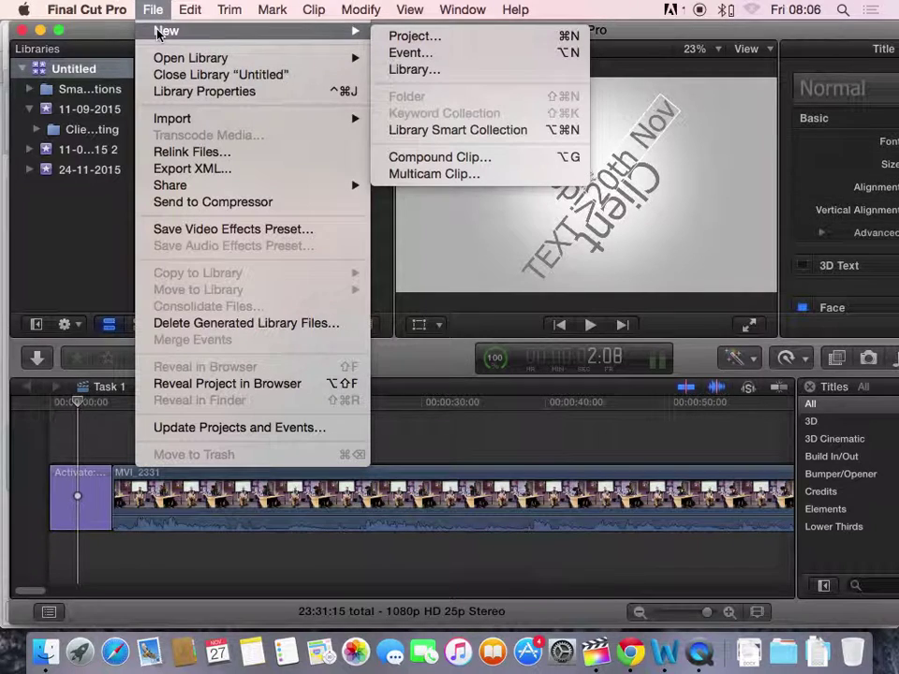
pyautogui.click(448, 53)
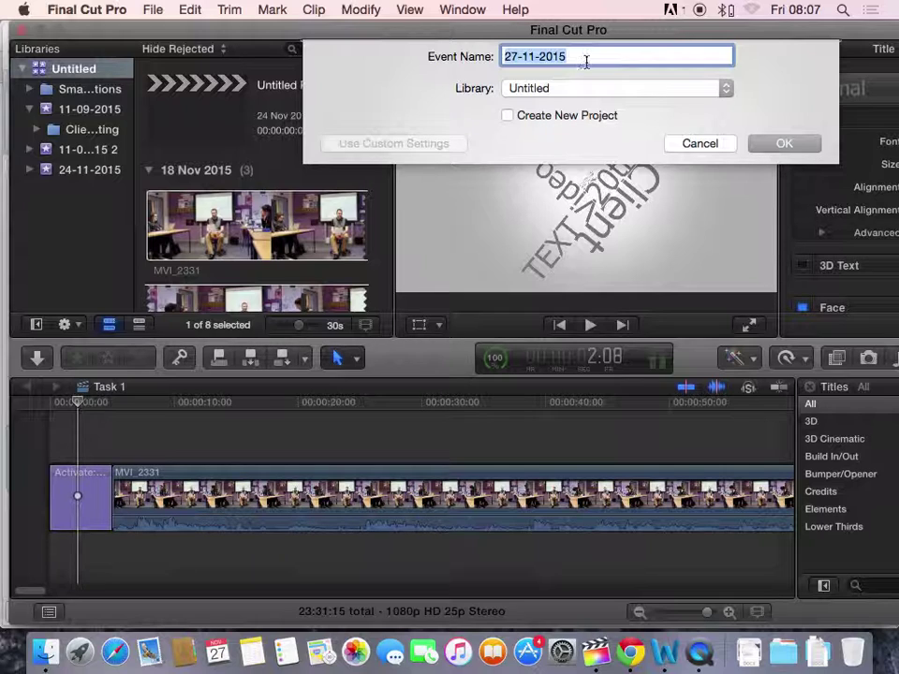
pyautogui.click(700, 145)
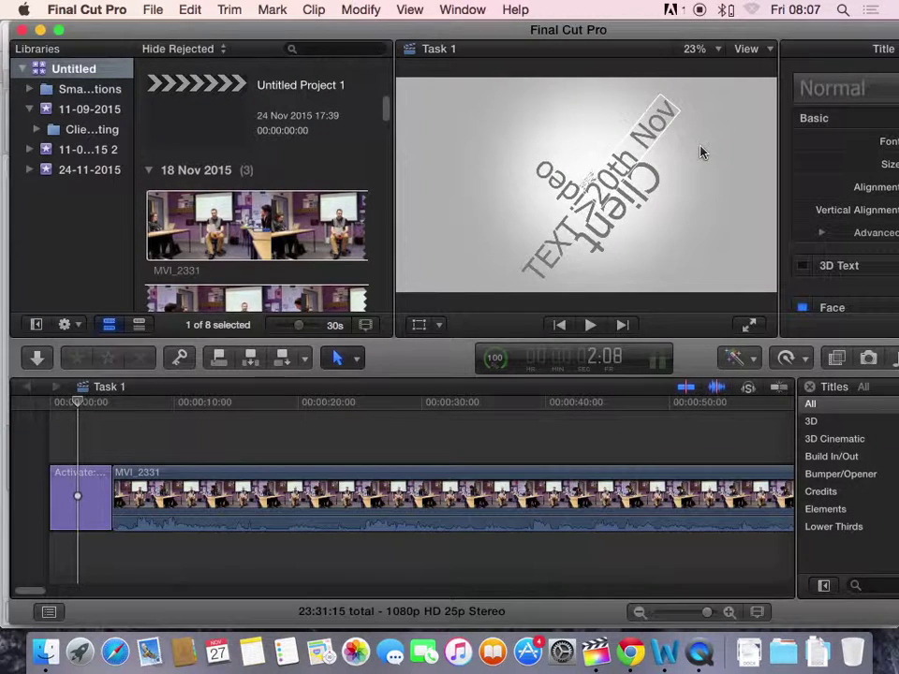
pyautogui.click(153, 11)
# Dismiss the File menu without a command and load clip MVI_2331 into the viewer.
pyautogui.moveTo(283, 40)
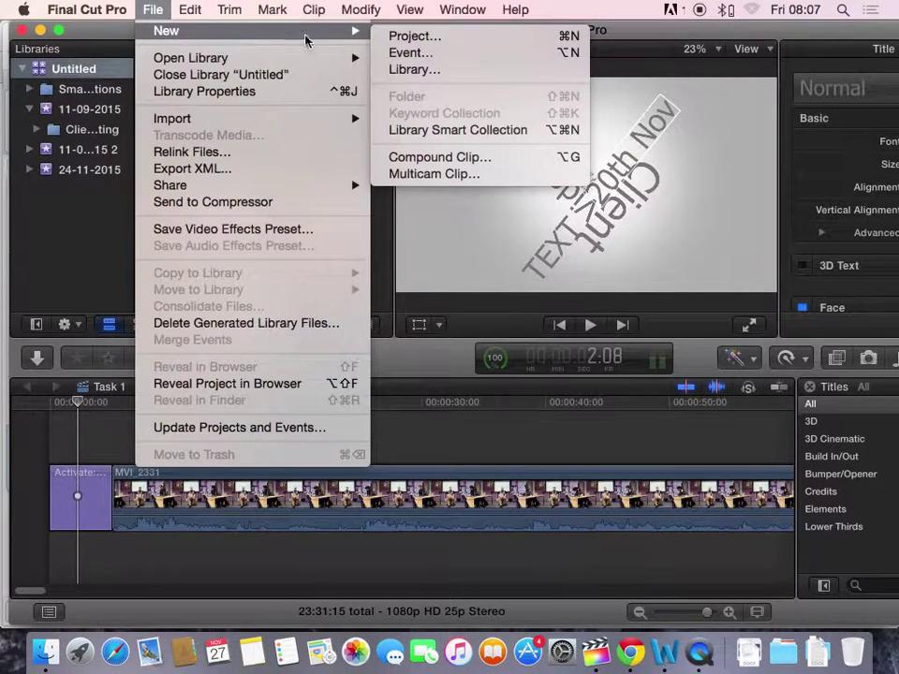
pyautogui.click(409, 443)
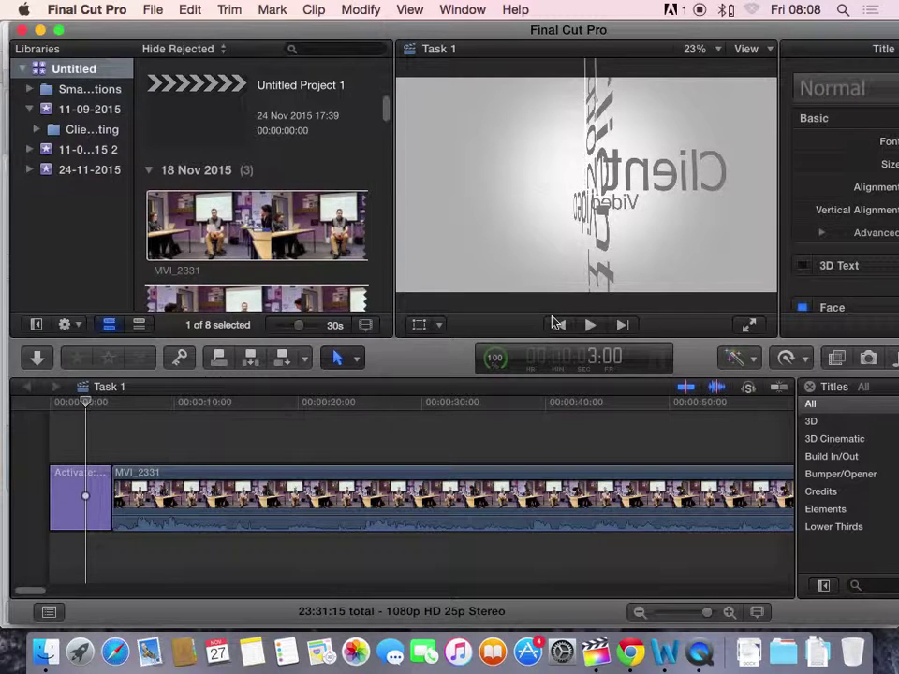
pyautogui.click(152, 234)
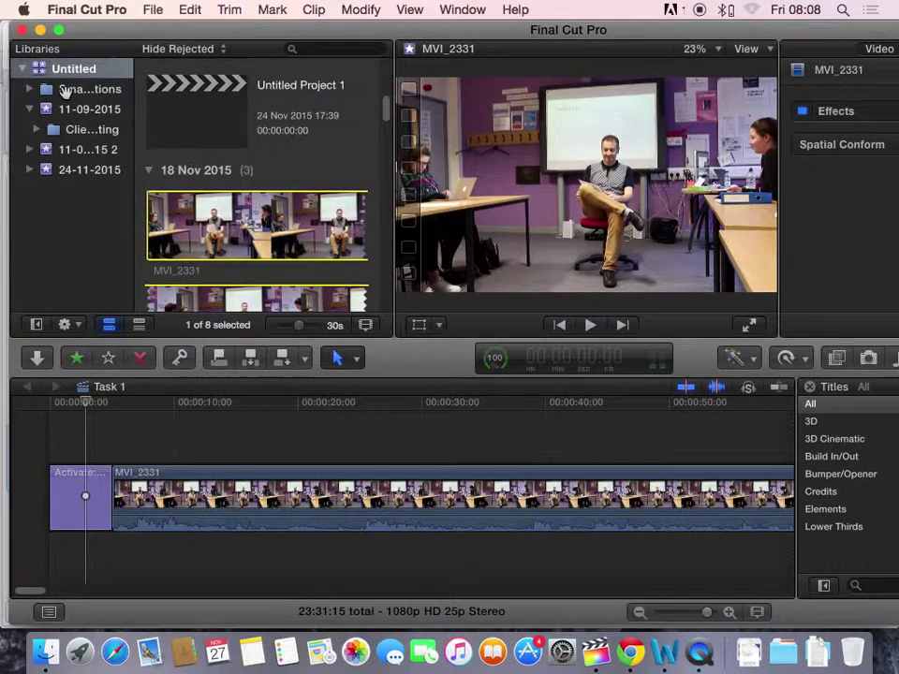
# Import MVI_2331.MOV from the Desktop into the existing 11-09-2015 event via File > Import > Media.
pyautogui.click(64, 89)
pyautogui.click(67, 109)
pyautogui.click(153, 9)
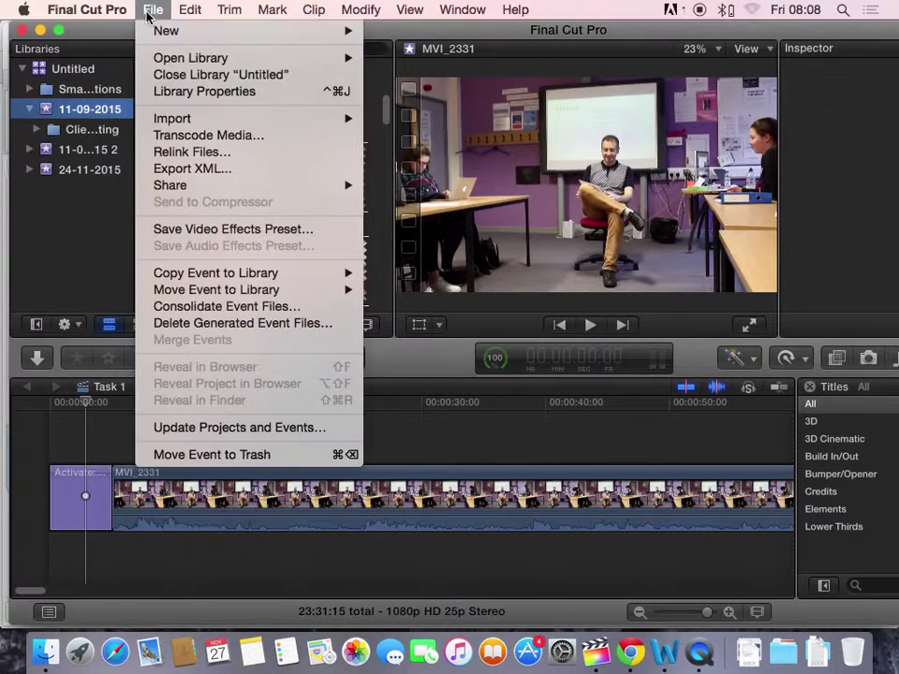
pyautogui.moveTo(225, 118)
pyautogui.click(420, 121)
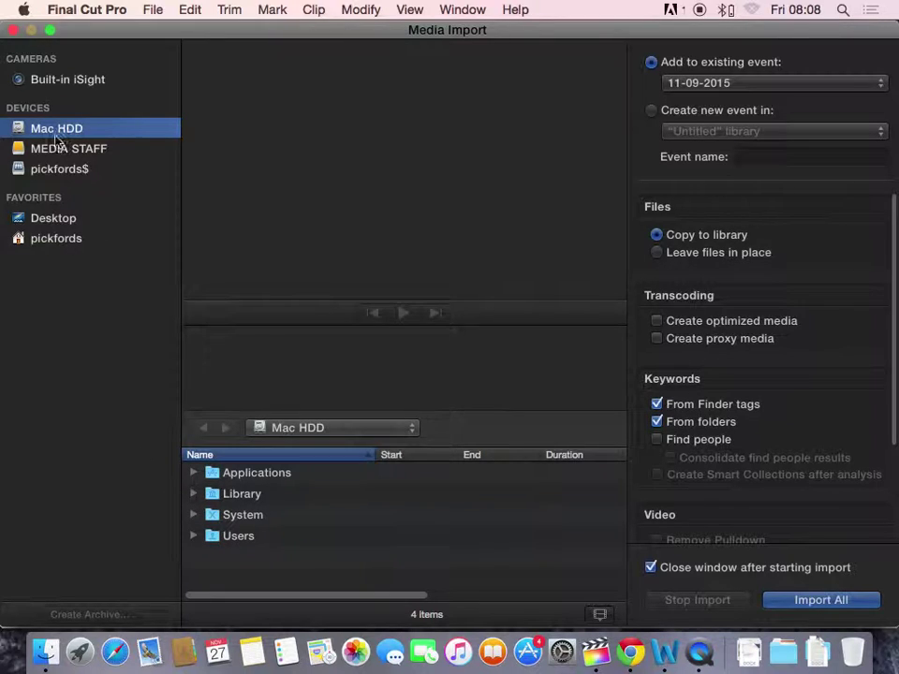
pyautogui.click(42, 218)
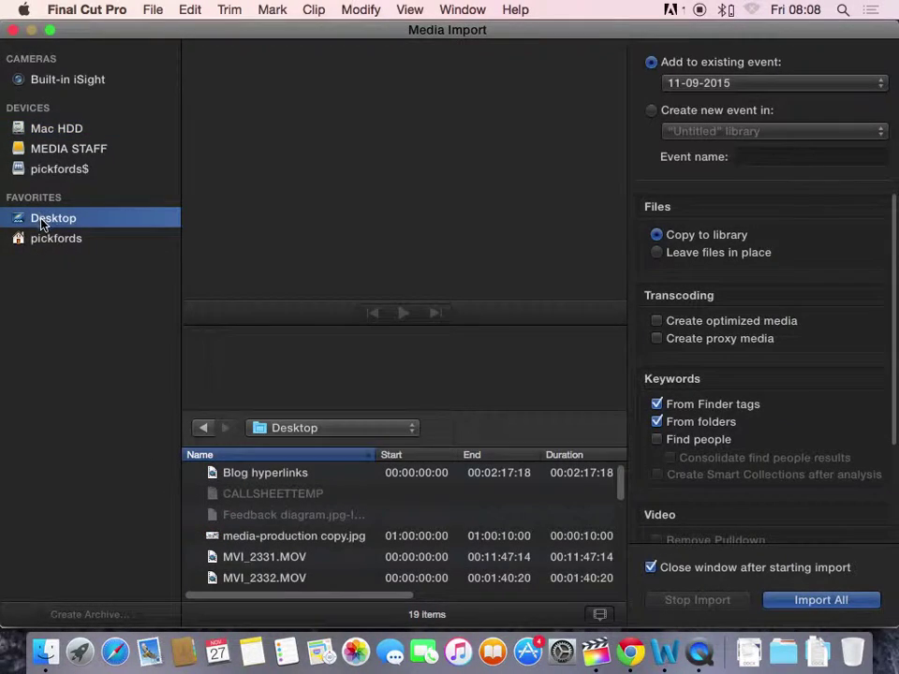
pyautogui.click(248, 557)
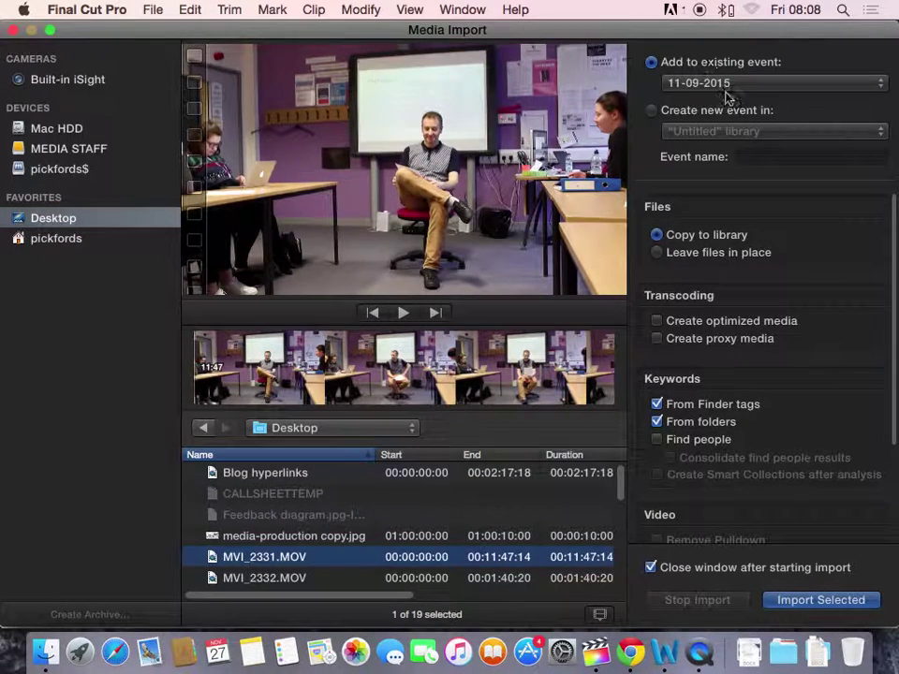
pyautogui.click(647, 63)
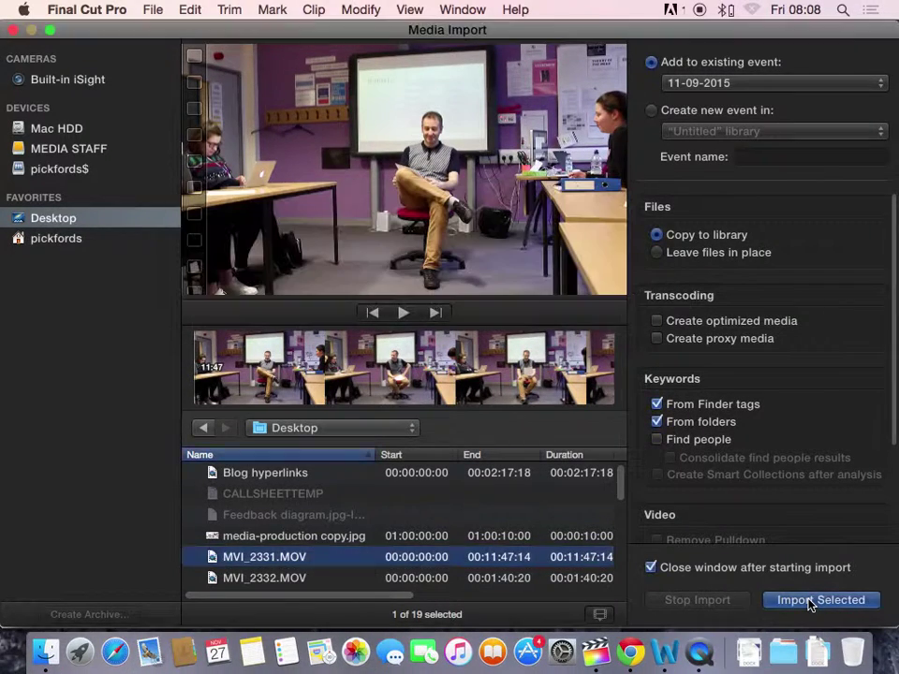
pyautogui.click(811, 600)
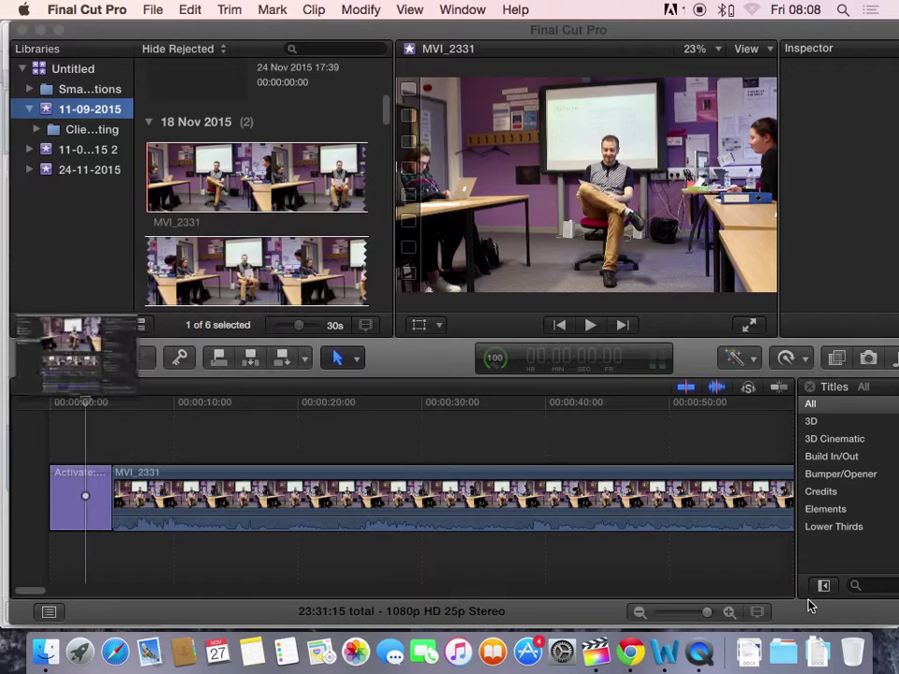
# Preview the imported MVI_2331 clip and Task 1 timeline, then switch to QuickTime Player.
pyautogui.click(270, 206)
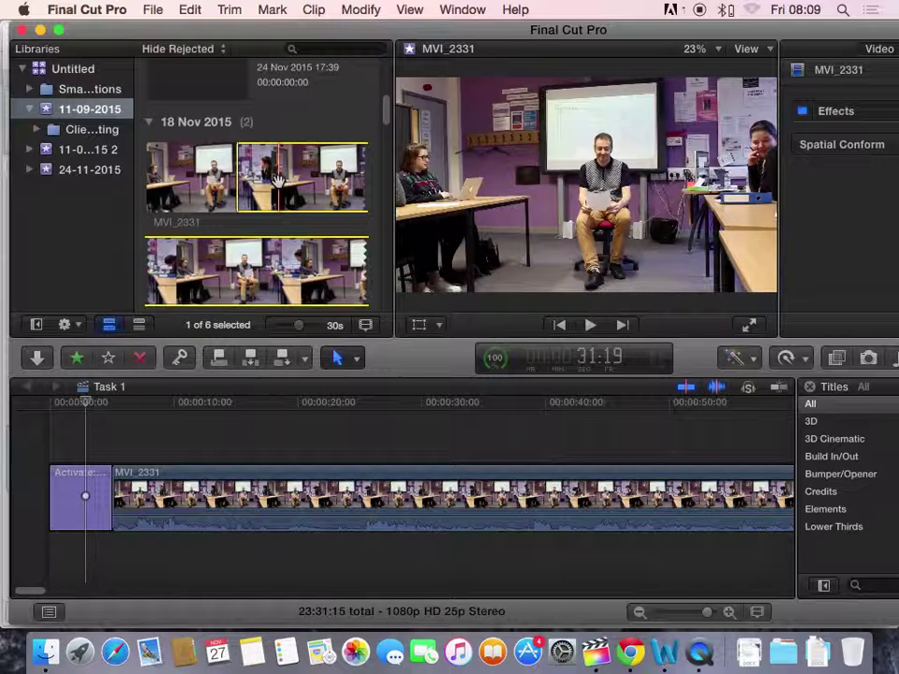
pyautogui.click(170, 527)
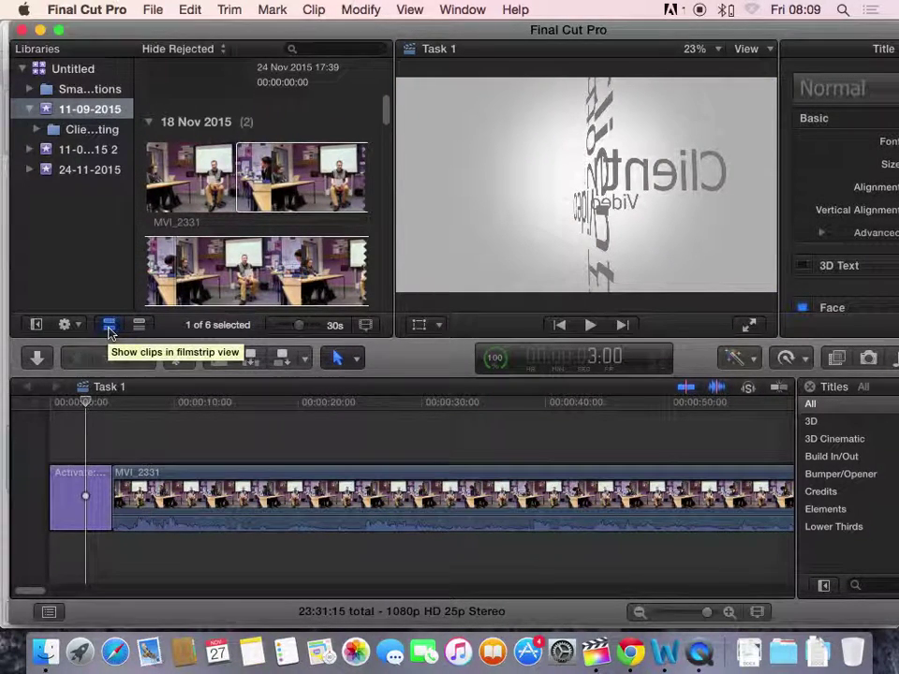
pyautogui.click(109, 327)
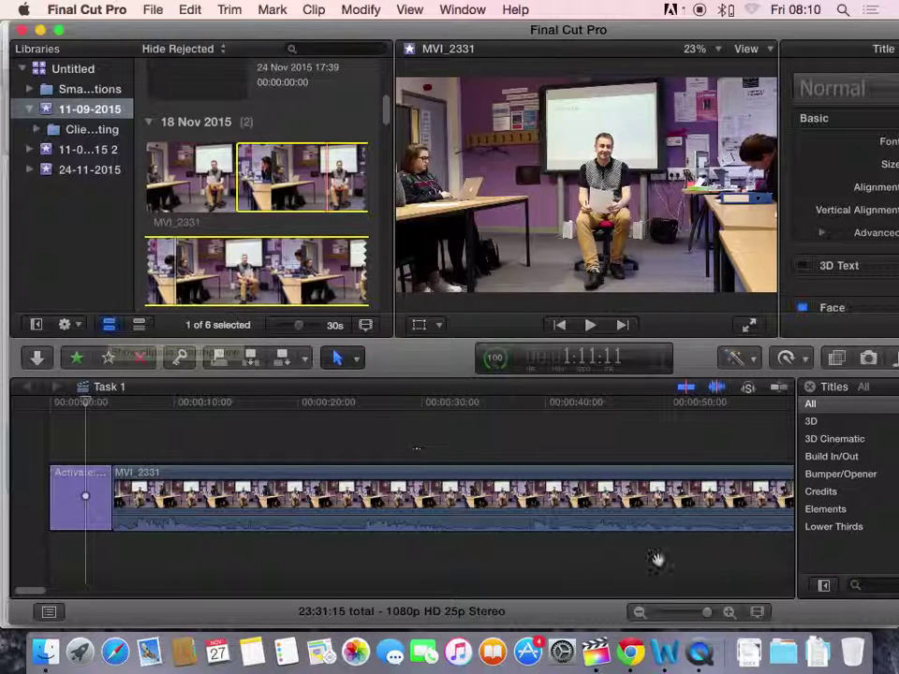
pyautogui.click(699, 653)
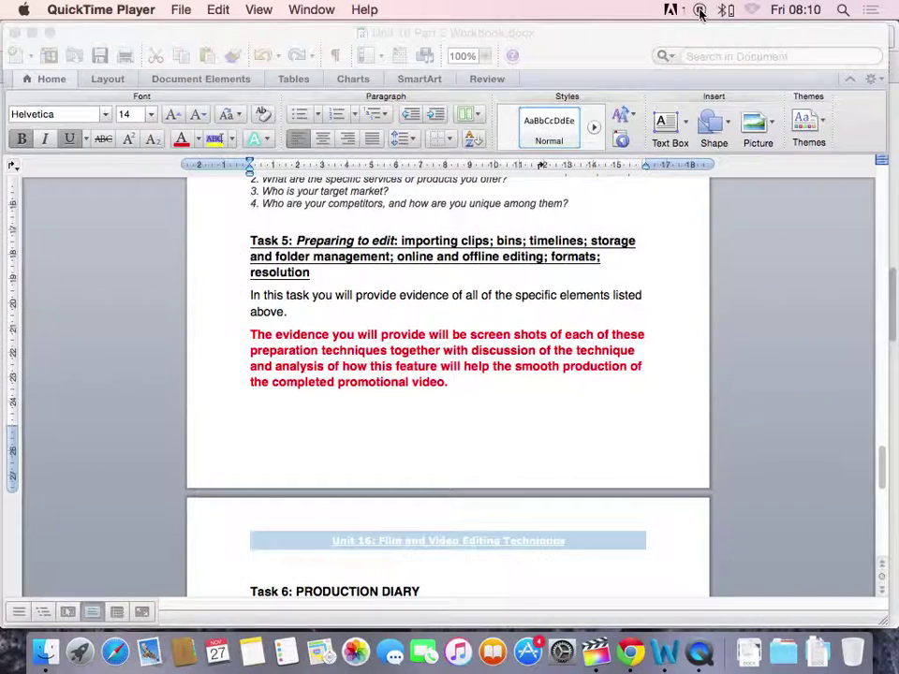